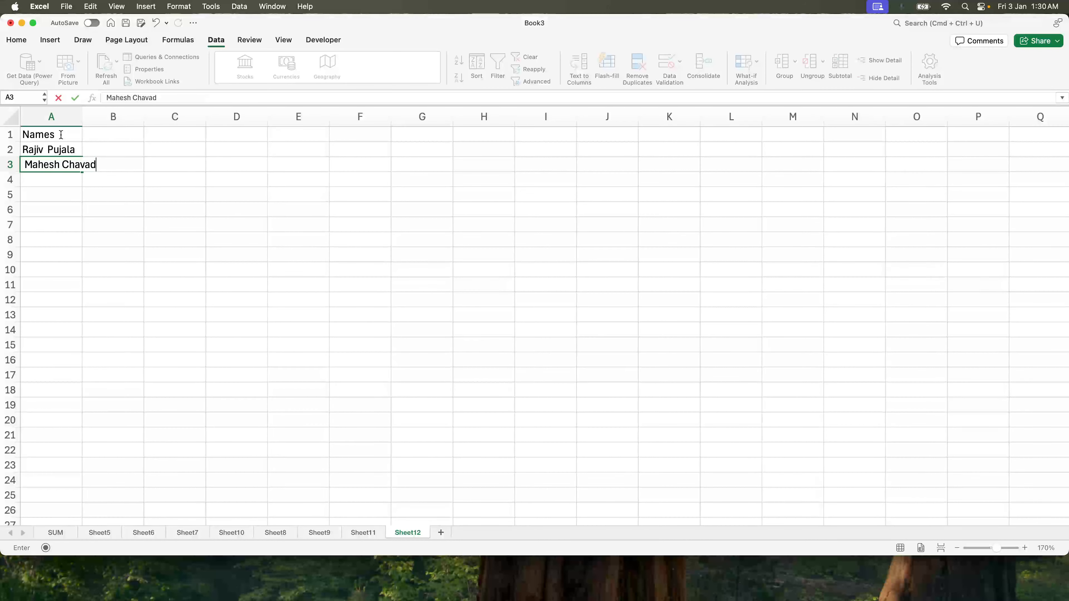
{"action": "key", "text": "Return"}
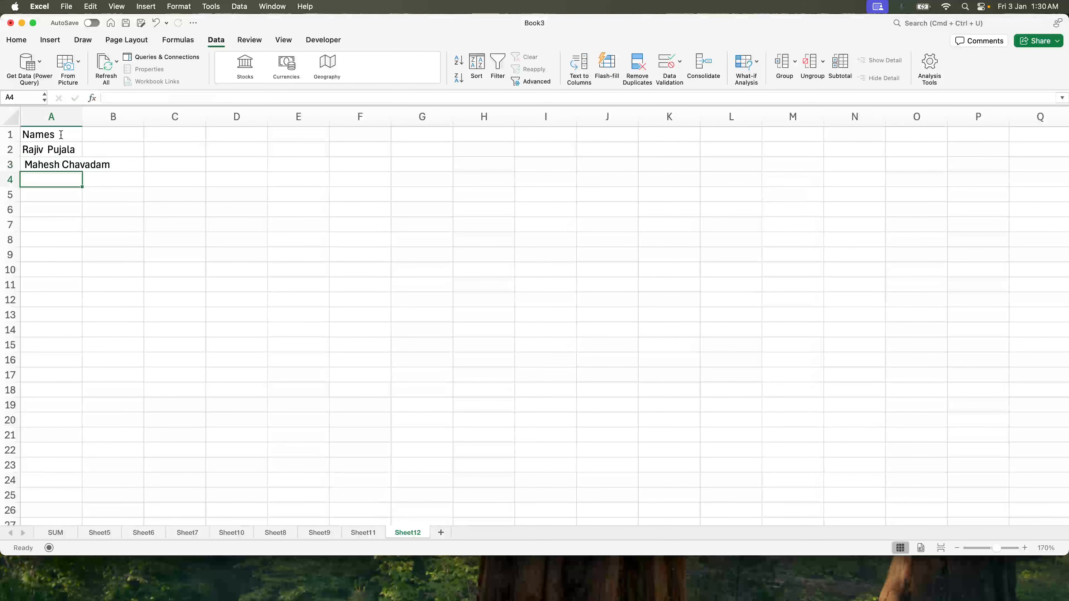
{"action": "type", "text": "Sai"}
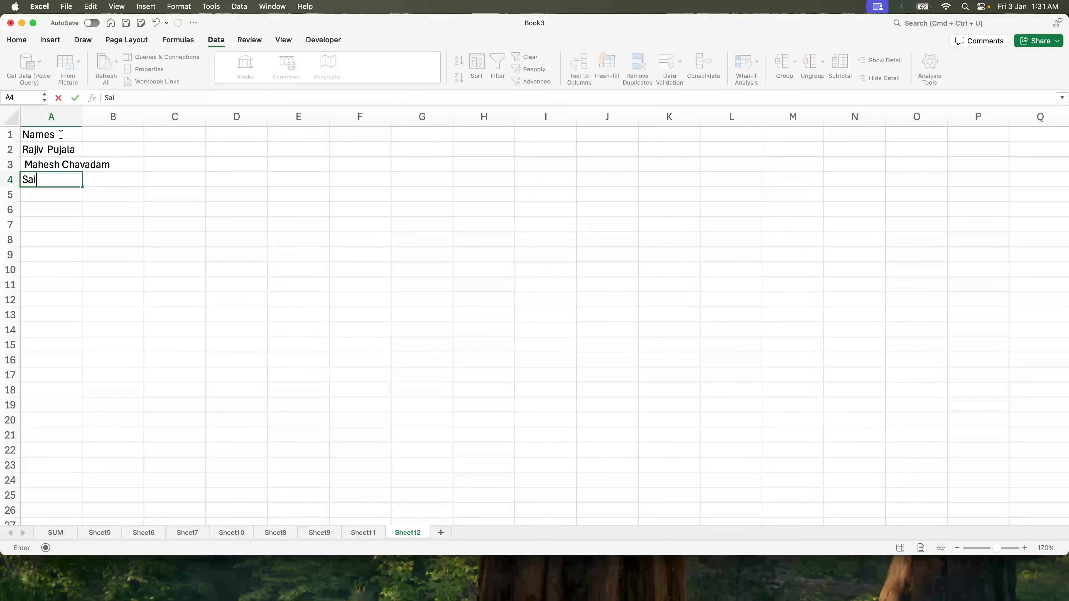
{"action": "type", "text": " Chagan"}
{"action": "key", "text": "Return"}
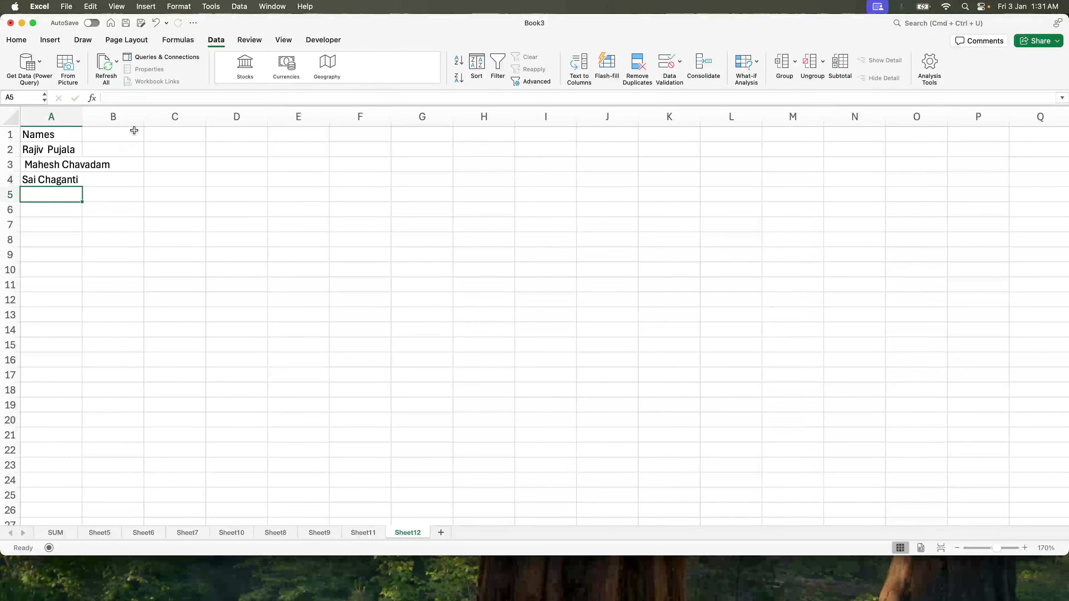
Step: Autofit column A and format the Names header cell with a yellow fill and bold text
{"action": "double_click", "coordinate": [82, 117]}
{"action": "left_click", "coordinate": [61, 136]}
{"action": "left_click", "coordinate": [16, 39]}
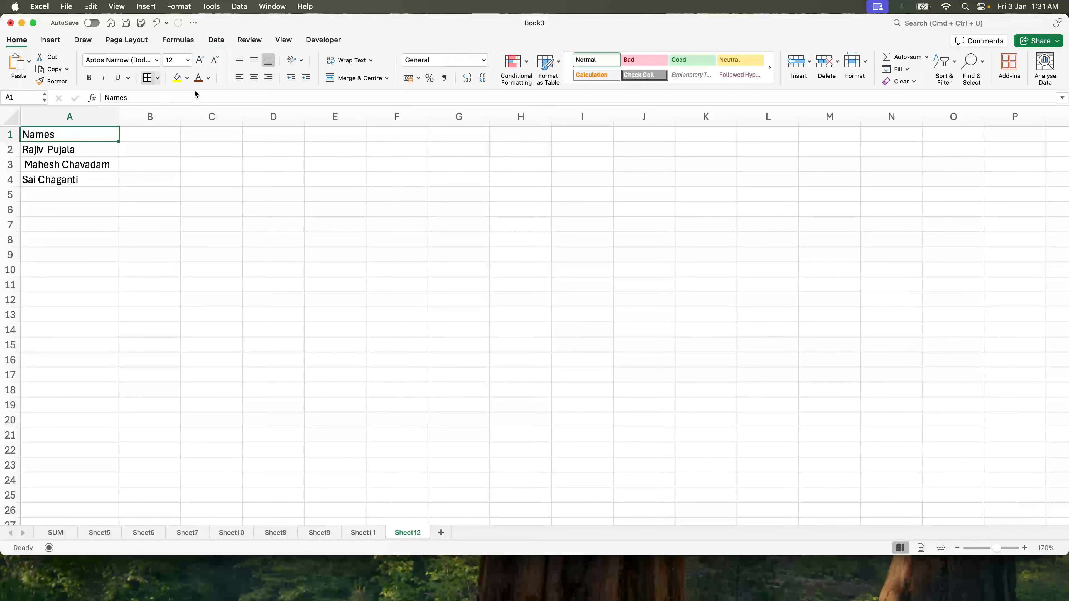
{"action": "left_click", "coordinate": [177, 79]}
{"action": "left_click", "coordinate": [117, 192]}
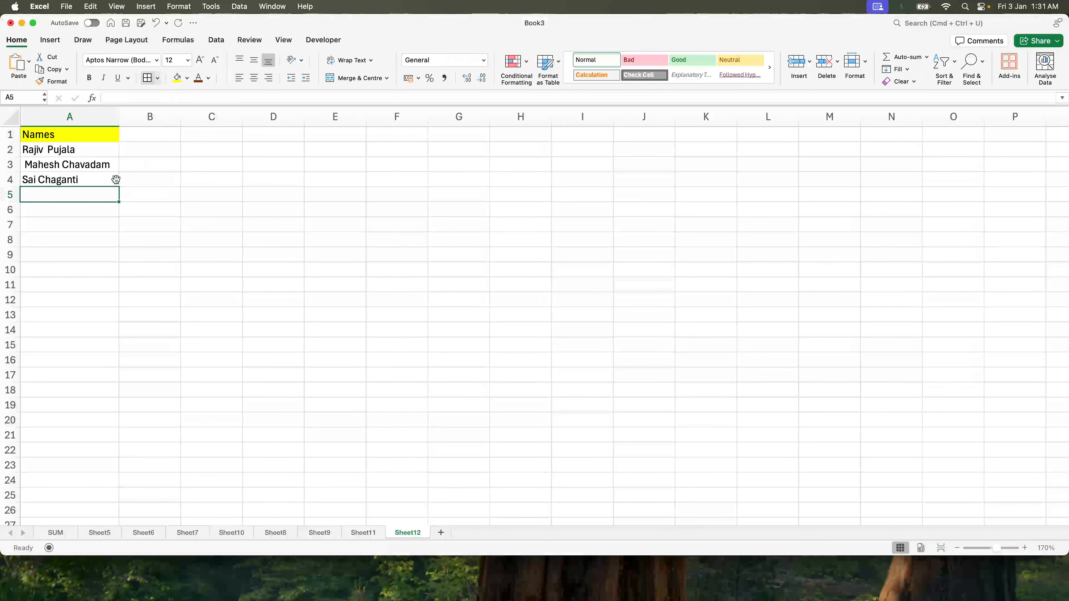
{"action": "left_click", "coordinate": [88, 135]}
{"action": "key", "text": "super+b"}
{"action": "left_click", "coordinate": [119, 148]}
{"action": "double_click", "coordinate": [103, 148]}
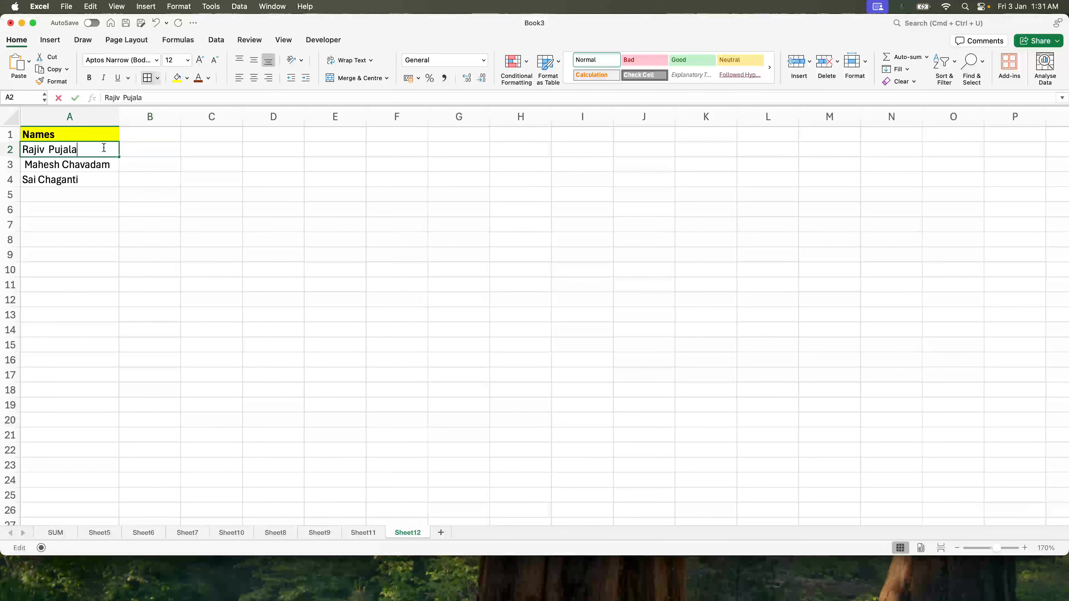
{"action": "left_click", "coordinate": [155, 148]}
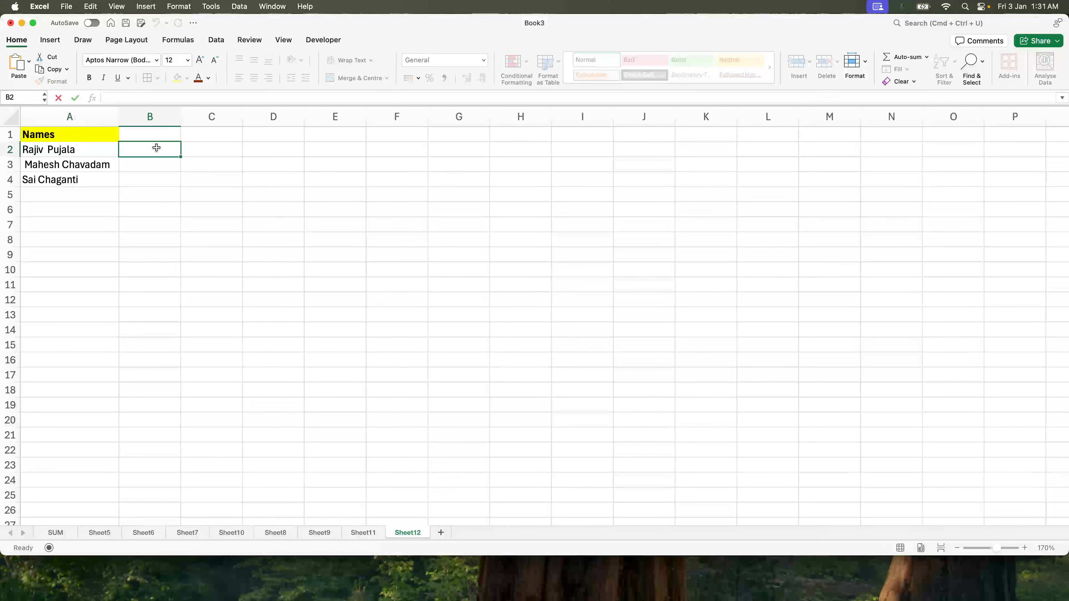
{"action": "left_click", "coordinate": [291, 152]}
{"action": "type", "text": "Rajiv Pujala"}
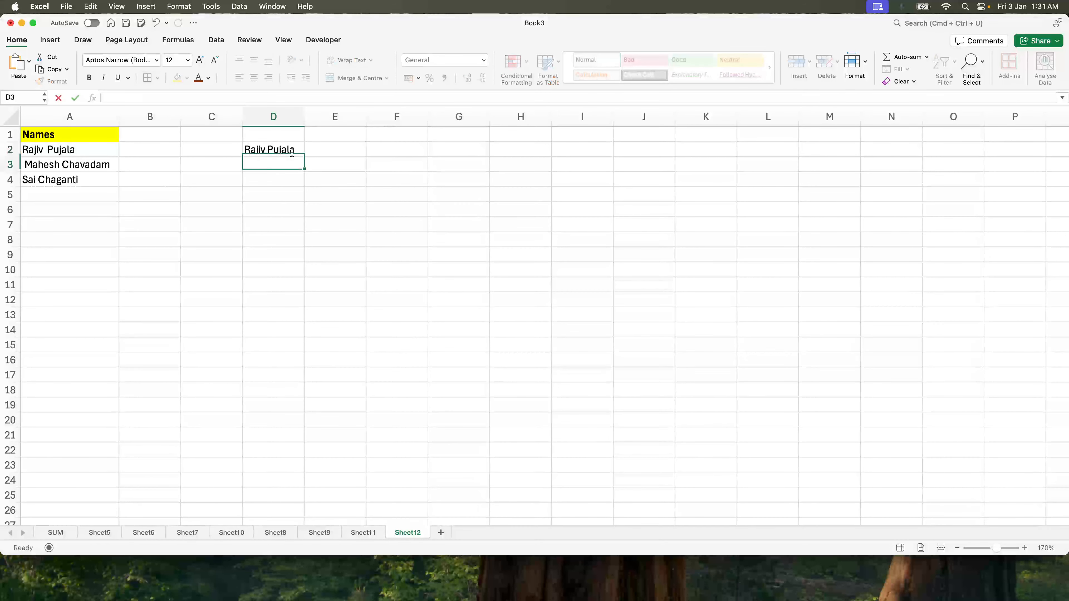
{"action": "key", "text": "Return"}
{"action": "double_click", "coordinate": [46, 151]}
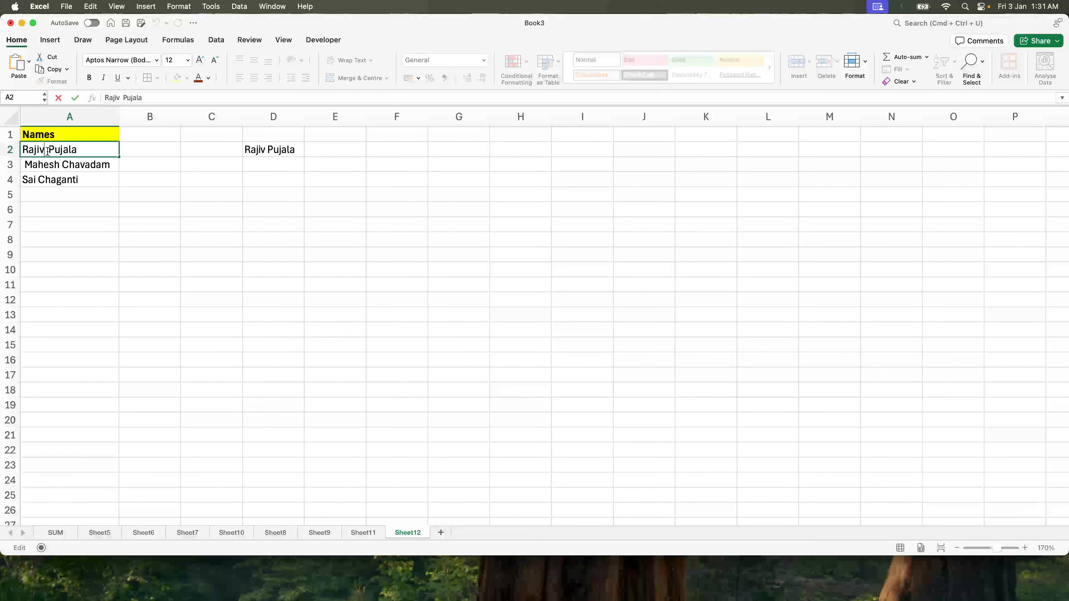
{"action": "left_click", "coordinate": [293, 194]}
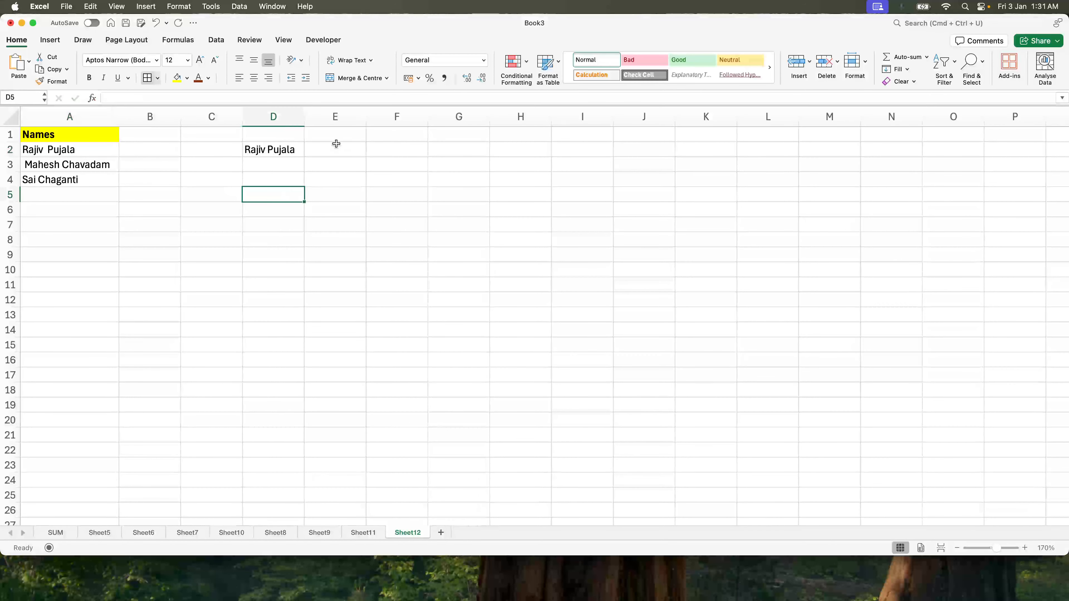
Step: Enter the formula =D2=A2 in C2 to compare the typed name with the original
{"action": "left_click", "coordinate": [201, 150]}
{"action": "type", "text": "="}
{"action": "key", "text": "Right"}
{"action": "type", "text": "="}
{"action": "left_click", "coordinate": [60, 152]}
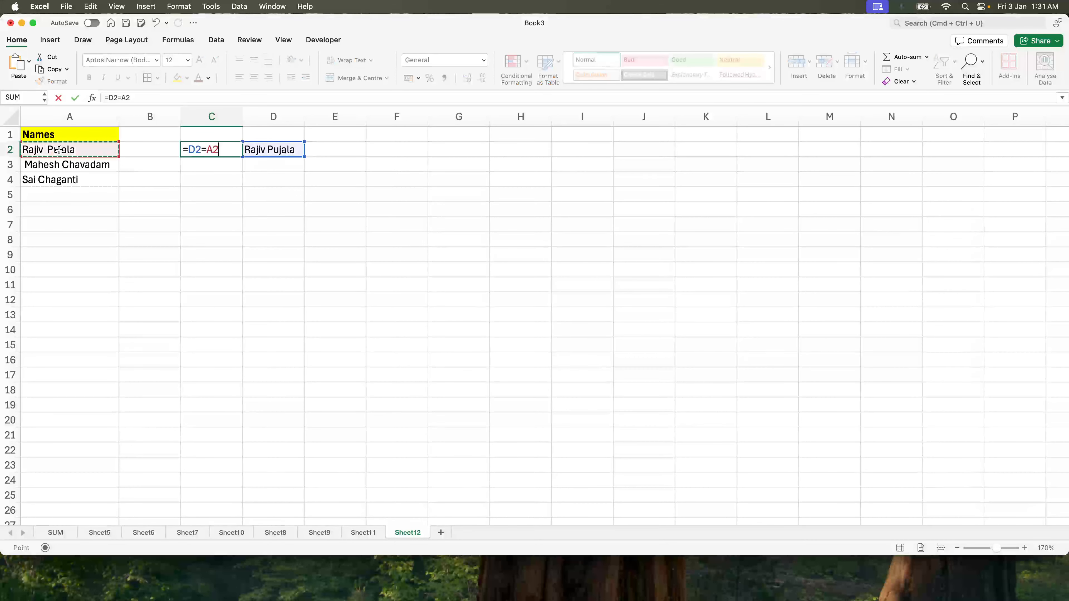
{"action": "key", "text": "Return"}
{"action": "key", "text": "Up"}
{"action": "double_click", "coordinate": [45, 150]}
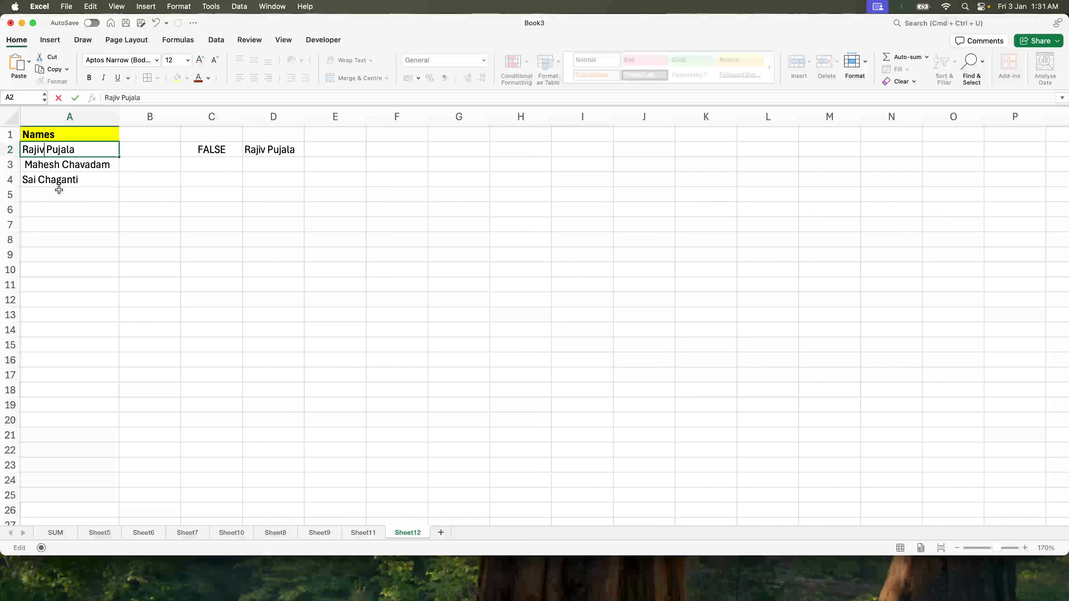
{"action": "key", "text": "Return"}
{"action": "key", "text": "Up"}
{"action": "key", "text": "Right"}
{"action": "key", "text": "Right"}
{"action": "key", "text": "Right"}
{"action": "key", "text": "Left"}
{"action": "key", "text": "Delete"}
{"action": "left_click", "coordinate": [60, 180]}
{"action": "key", "text": "super+z"}
{"action": "key", "text": "super+z"}
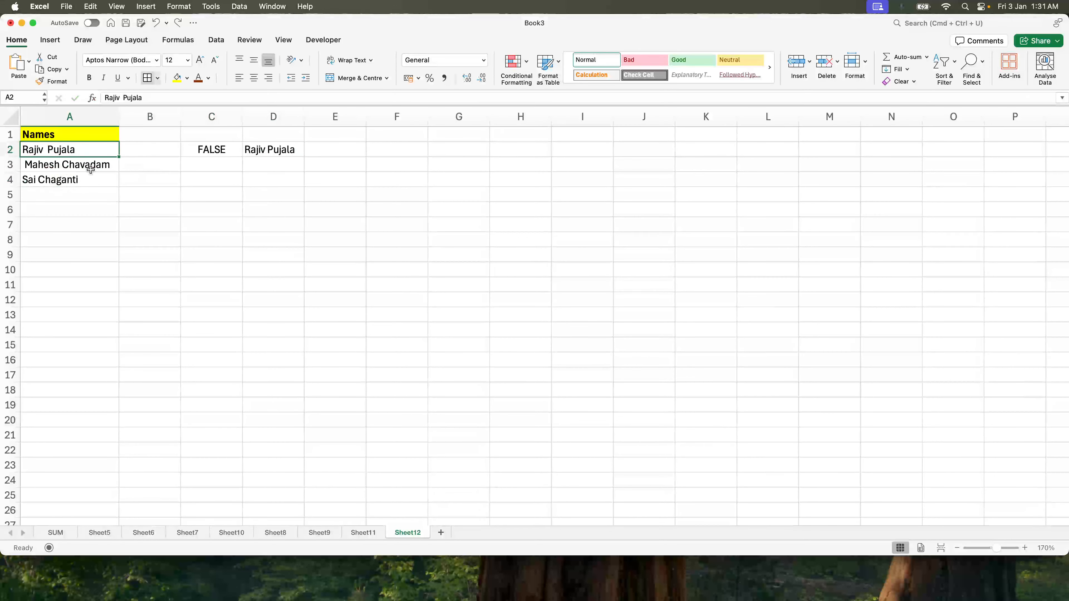
Step: Clear the contents of columns C through E
{"action": "left_click_drag", "start_coordinate": [211, 116], "coordinate": [324, 112]}
{"action": "key", "text": "Delete"}
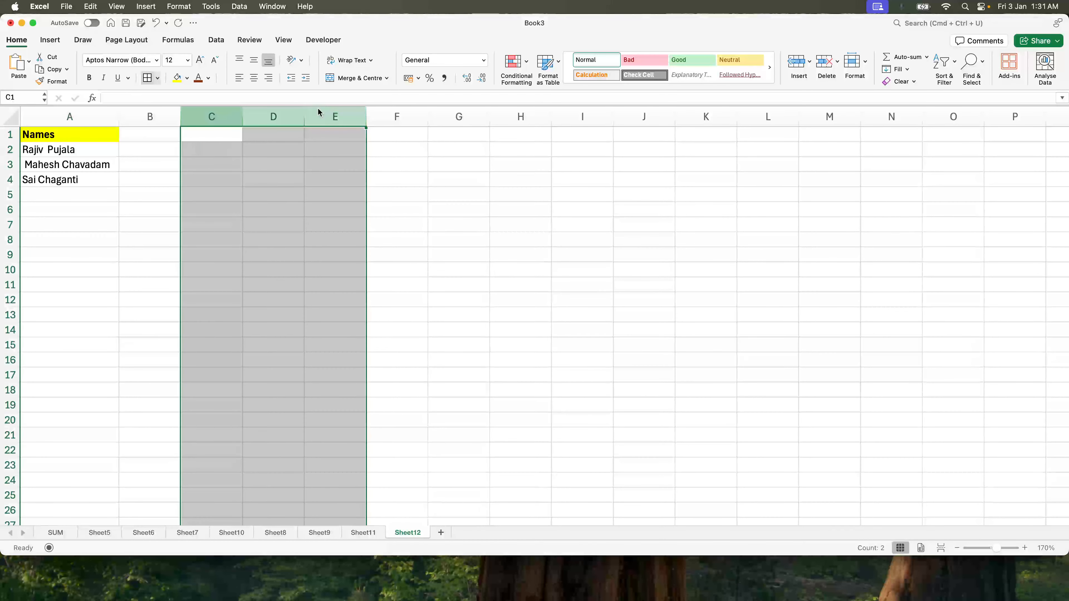
{"action": "left_click", "coordinate": [68, 165]}
{"action": "scroll", "coordinate": [44, 445], "scroll_direction": "down", "scroll_amount": 20}
{"action": "scroll", "coordinate": [45, 445], "scroll_direction": "down", "scroll_amount": 15}
{"action": "scroll", "coordinate": [45, 445], "scroll_direction": "up", "scroll_amount": 20}
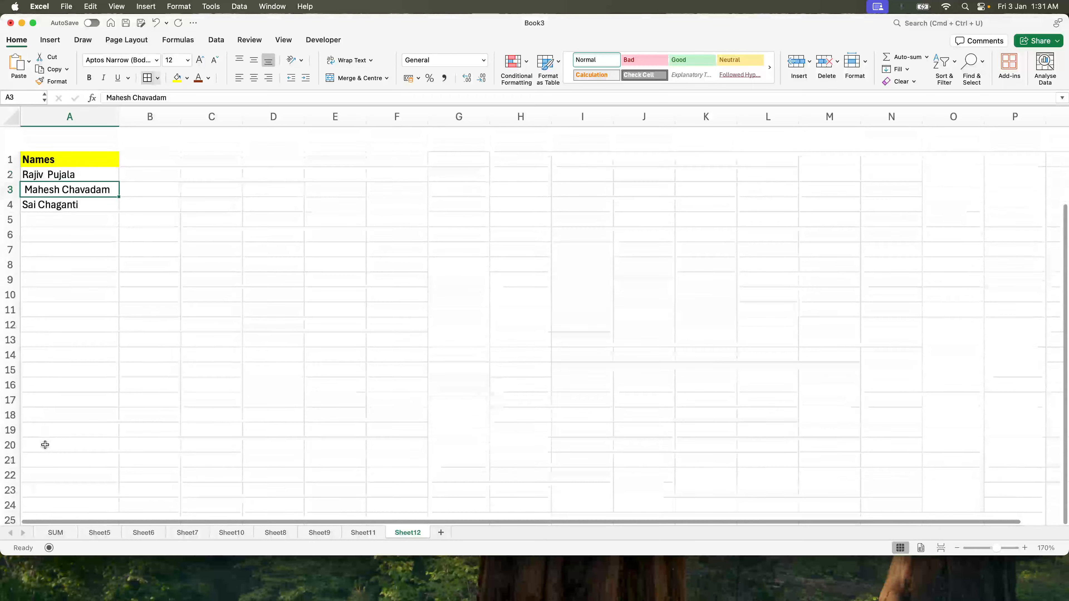
{"action": "left_click", "coordinate": [67, 241]}
{"action": "left_click", "coordinate": [61, 149]}
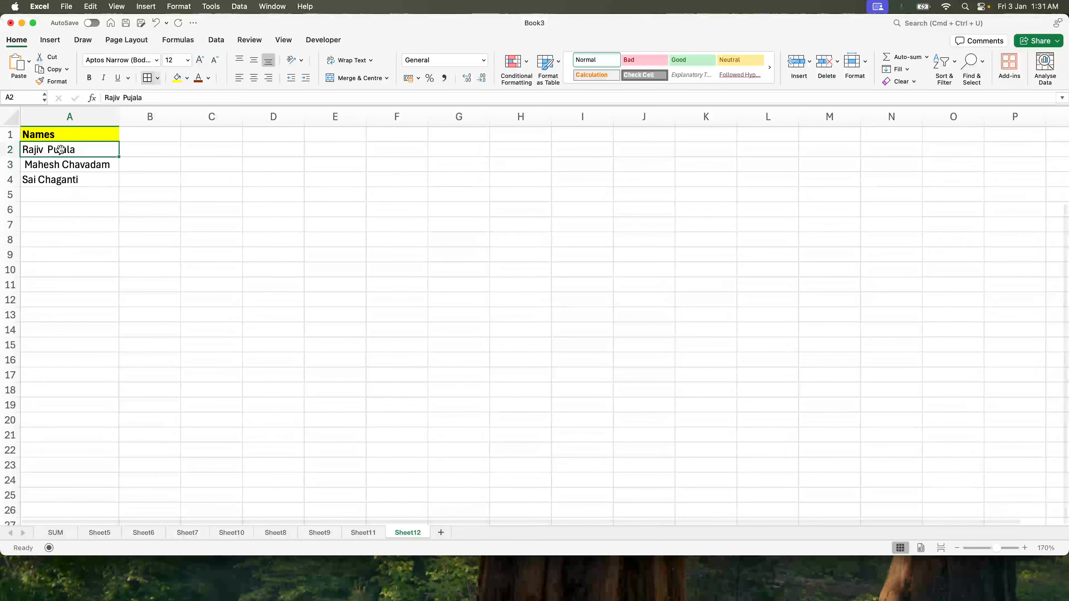
Step: Open the Find in Document panel and browse its extra search options, then close it
{"action": "key", "text": "super+f"}
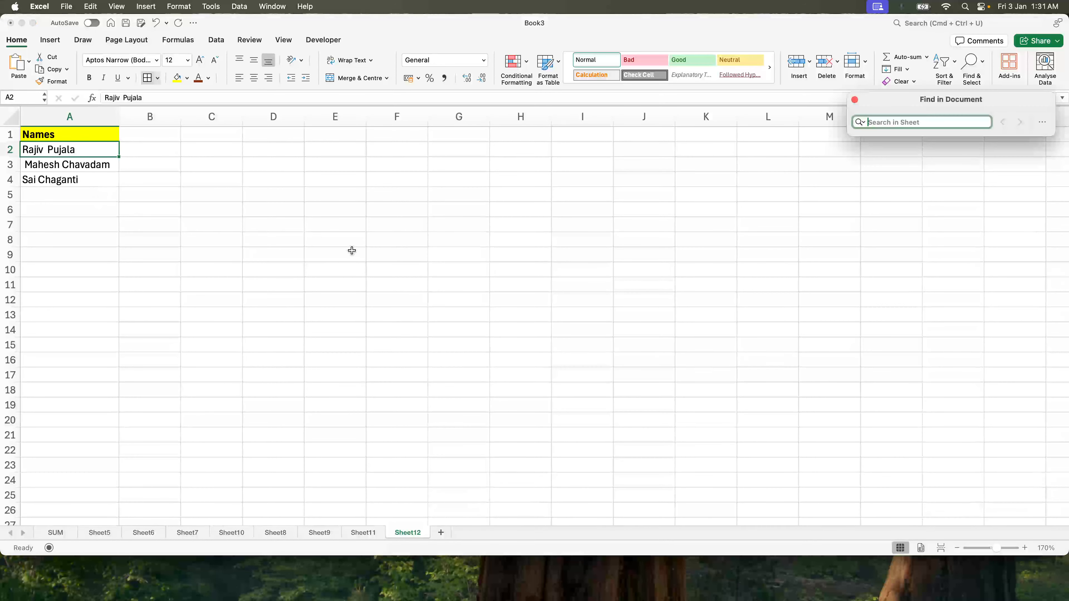
{"action": "key", "text": "Delete"}
{"action": "left_click", "coordinate": [1042, 122]}
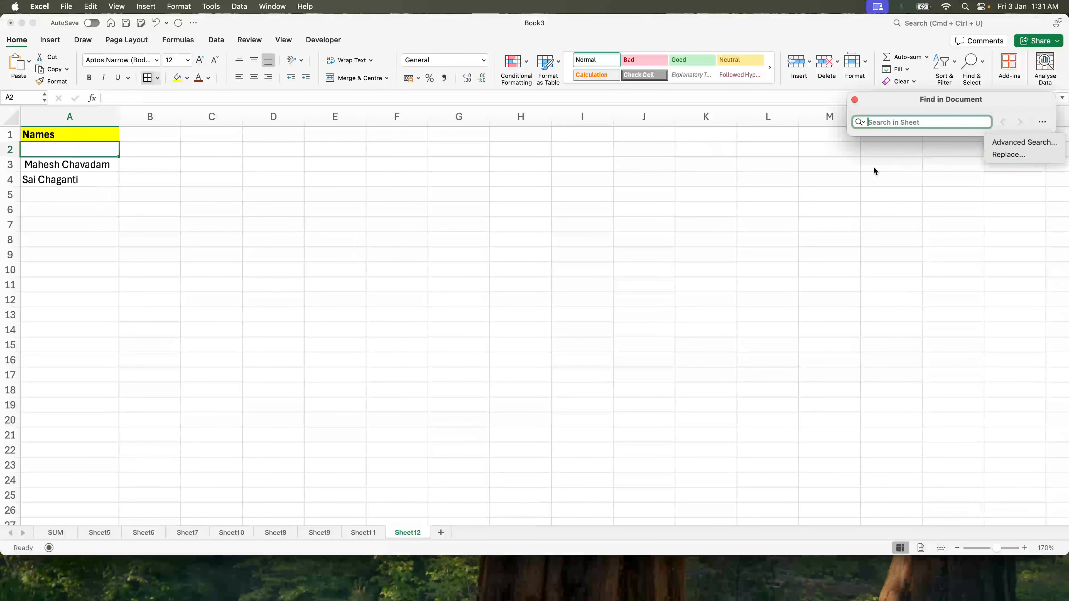
{"action": "left_click", "coordinate": [854, 168]}
{"action": "left_click", "coordinate": [708, 165]}
{"action": "left_click", "coordinate": [1026, 103]}
{"action": "left_click", "coordinate": [855, 100]}
{"action": "left_click", "coordinate": [162, 219]}
{"action": "left_click", "coordinate": [94, 142]}
{"action": "key", "text": "super+z"}
{"action": "left_click", "coordinate": [154, 143]}
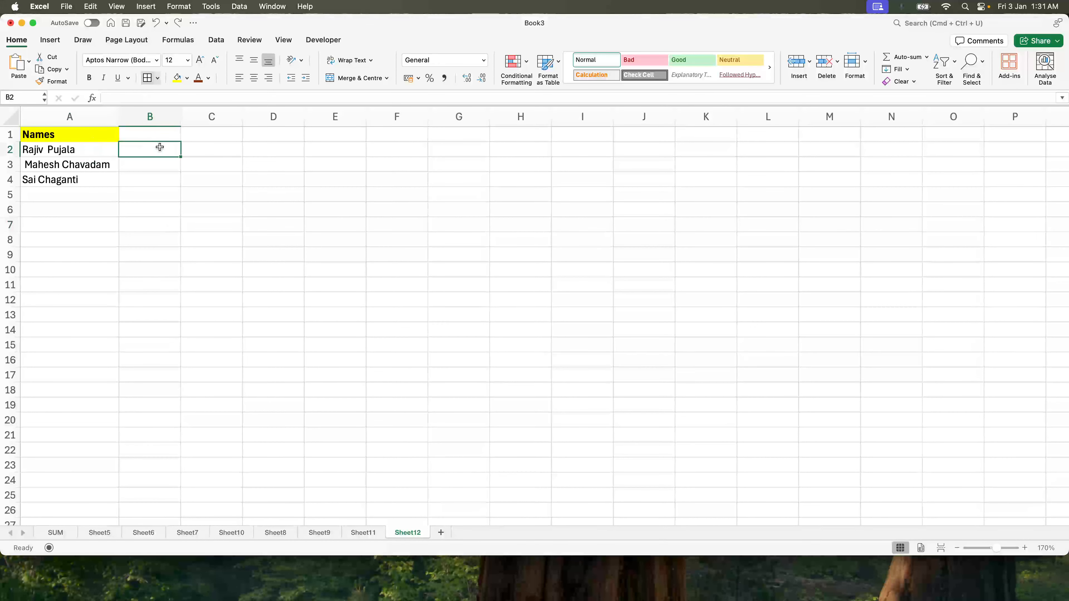
Step: Enter the heading Before Applying Trim Formula in G1 and widen column G to fit it
{"action": "left_click", "coordinate": [481, 146]}
{"action": "key", "text": "Up"}
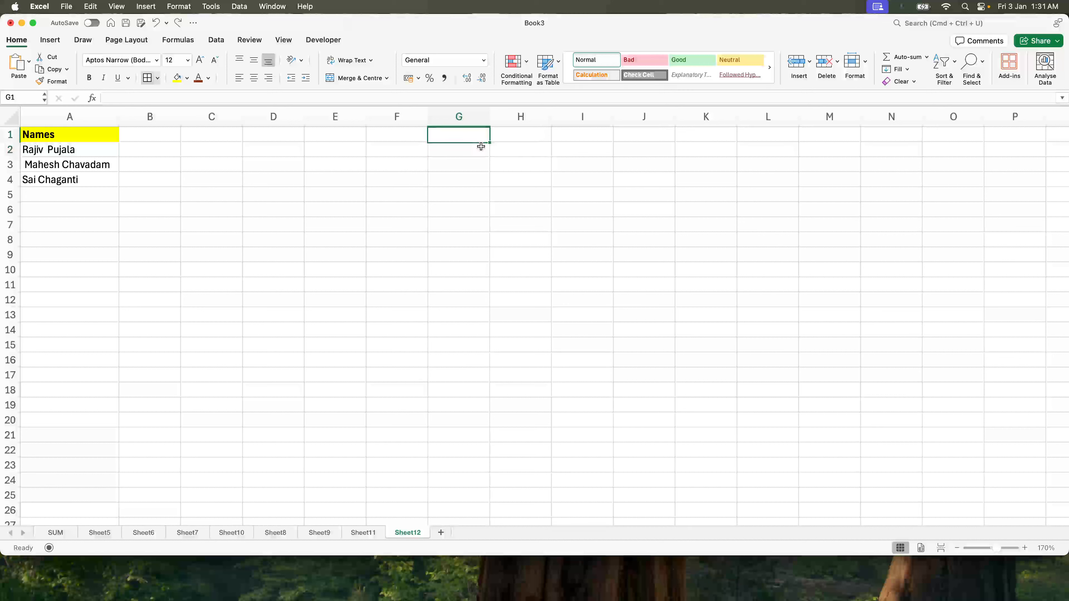
{"action": "type", "text": "Ra"}
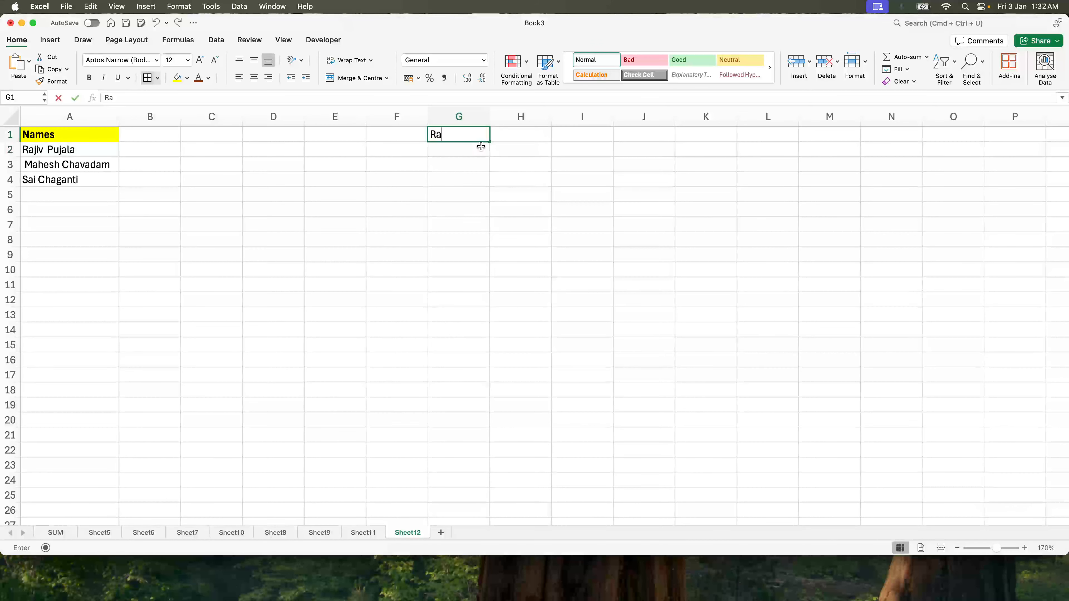
{"action": "type", "text": "eefore appl"}
{"action": "key", "text": "BackSpace"}
{"action": "key", "text": "BackSpace"}
{"action": "key", "text": "BackSpace"}
{"action": "key", "text": "BackSpace"}
{"action": "type", "text": "Applyon"}
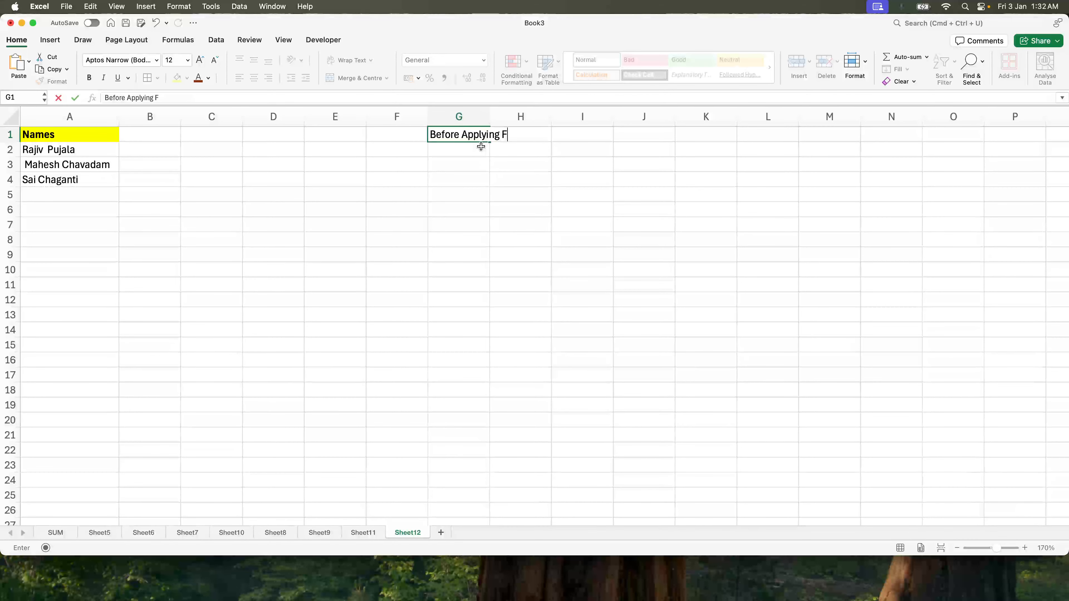
{"action": "type", "text": "C"}
{"action": "key", "text": "BackSpace"}
{"action": "type", "text": "Trim Formula"}
{"action": "key", "text": "Return"}
{"action": "left_click_drag", "start_coordinate": [489, 116], "coordinate": [602, 116]}
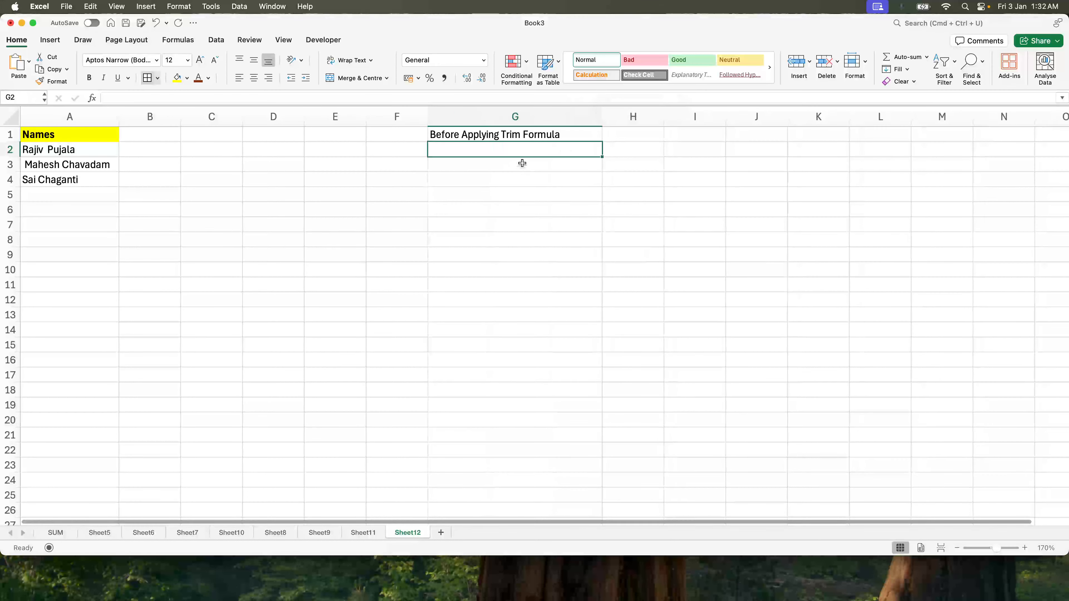
Step: Enter =len(A2) in G2 and fill it down through G4
{"action": "type", "text": "=len("}
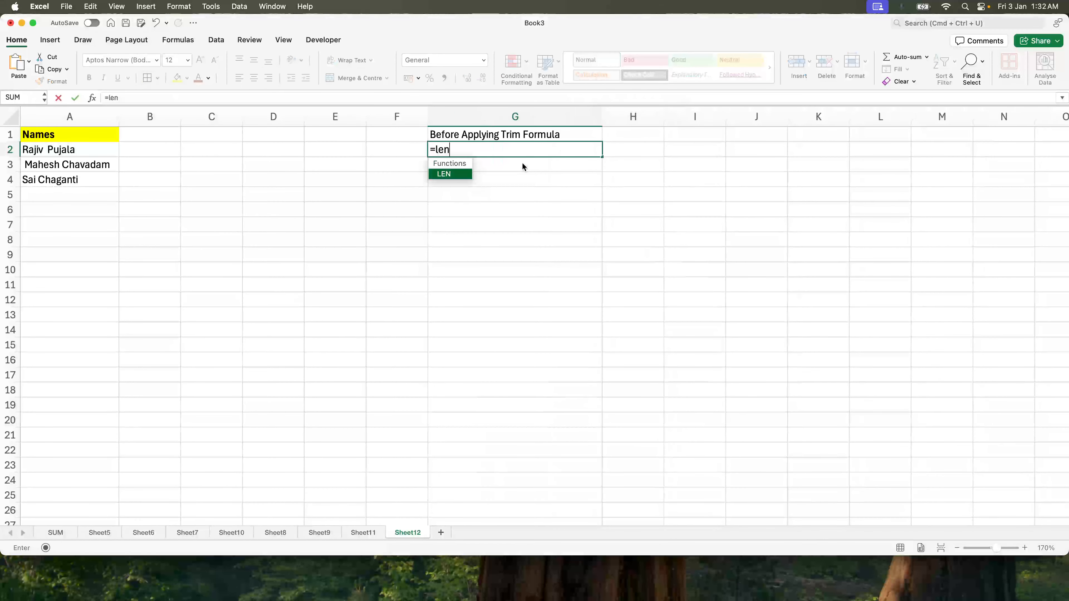
{"action": "left_click", "coordinate": [72, 147]}
{"action": "type", "text": ")"}
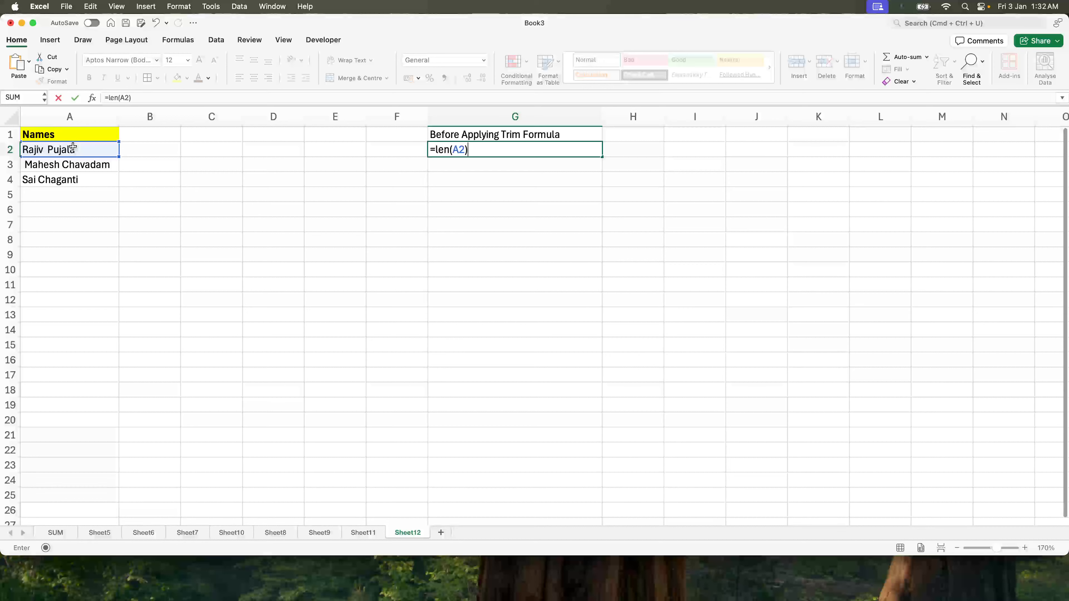
{"action": "key", "text": "ctrl+Return"}
{"action": "key", "text": "shift+Down"}
{"action": "key", "text": "shift+Down"}
{"action": "key", "text": "ctrl+d"}
Step: Center-align column G and give the G1 heading a yellow fill
{"action": "left_click", "coordinate": [312, 253]}
{"action": "left_click", "coordinate": [518, 116]}
{"action": "left_click", "coordinate": [254, 60]}
{"action": "left_click", "coordinate": [254, 78]}
{"action": "left_click", "coordinate": [334, 211]}
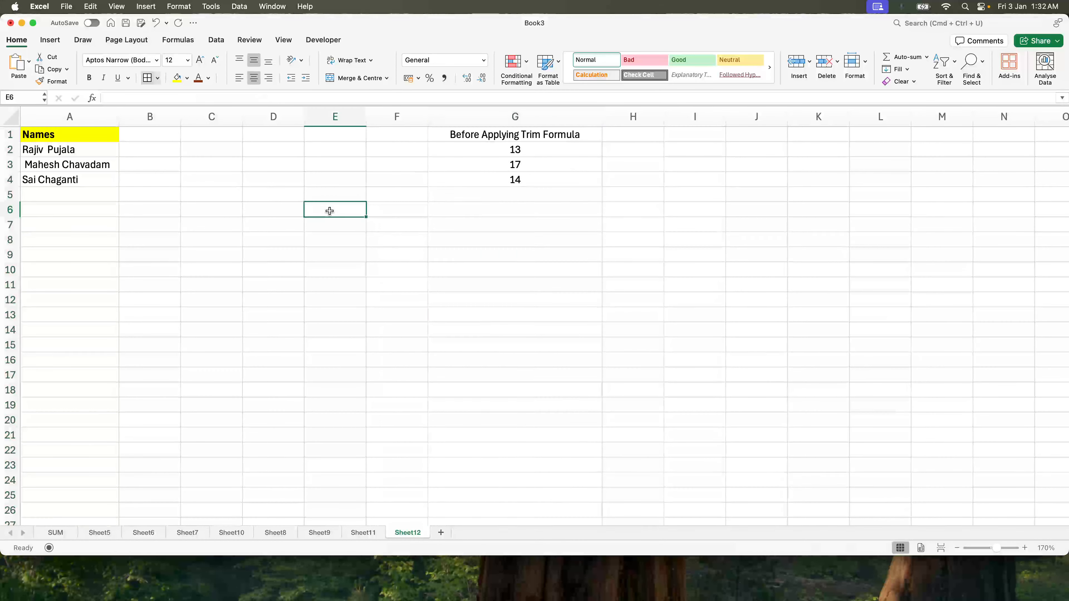
{"action": "left_click", "coordinate": [543, 137]}
{"action": "left_click", "coordinate": [186, 78]}
{"action": "left_click", "coordinate": [186, 78]}
{"action": "left_click", "coordinate": [176, 78]}
Step: Enter the heading After Applying Trim Formula in H1 and autofit column H
{"action": "left_click", "coordinate": [629, 132]}
{"action": "type", "text": "After Ap"}
{"action": "key", "text": "BackSpace"}
{"action": "type", "text": "Applying"}
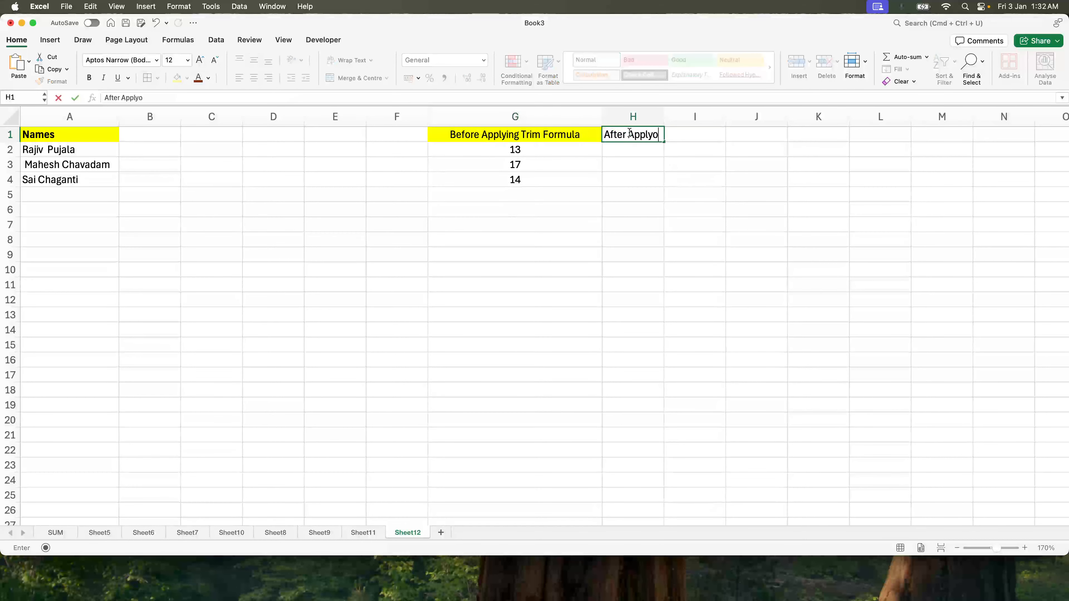
{"action": "key", "text": "BackSpace"}
{"action": "key", "text": "BackSpace"}
{"action": "key", "text": "BackSpace"}
{"action": "type", "text": "omg"}
{"action": "type", "text": "ing t"}
{"action": "key", "text": "BackSpace"}
{"action": "type", "text": "Trim Formula"}
{"action": "key", "text": "Return"}
{"action": "double_click", "coordinate": [663, 115]}
Step: Apply a dark red font color to the H1 heading
{"action": "left_click", "coordinate": [656, 134]}
{"action": "left_click", "coordinate": [198, 78]}
{"action": "left_click", "coordinate": [192, 136]}
Step: Enter =clean(trim(A2)) in B2 and fill it down through B4
{"action": "left_click", "coordinate": [135, 149]}
{"action": "type", "text": "=clean("}
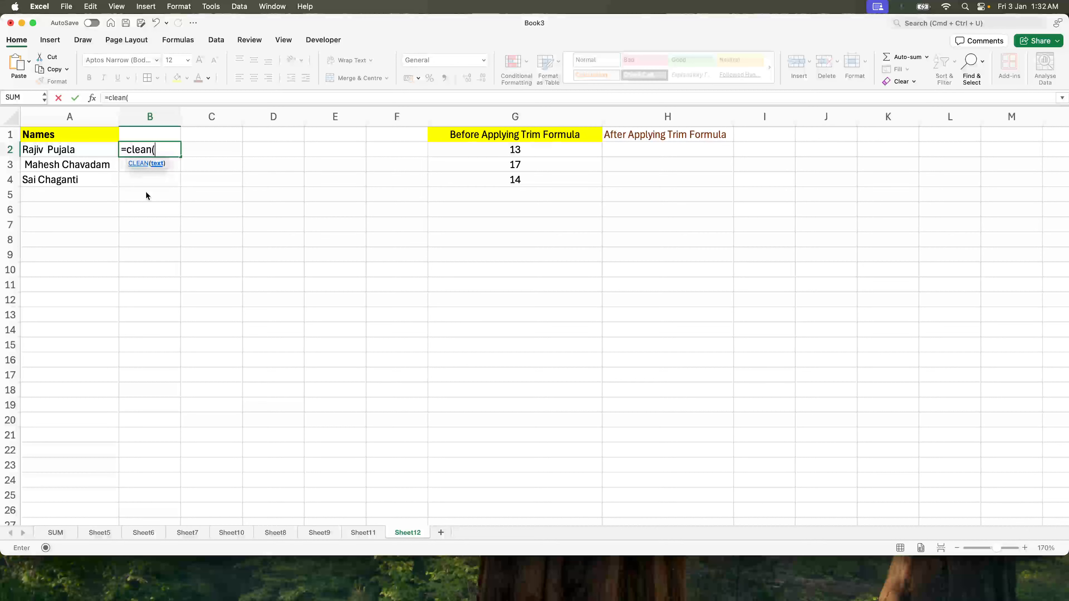
{"action": "key", "text": "Escape"}
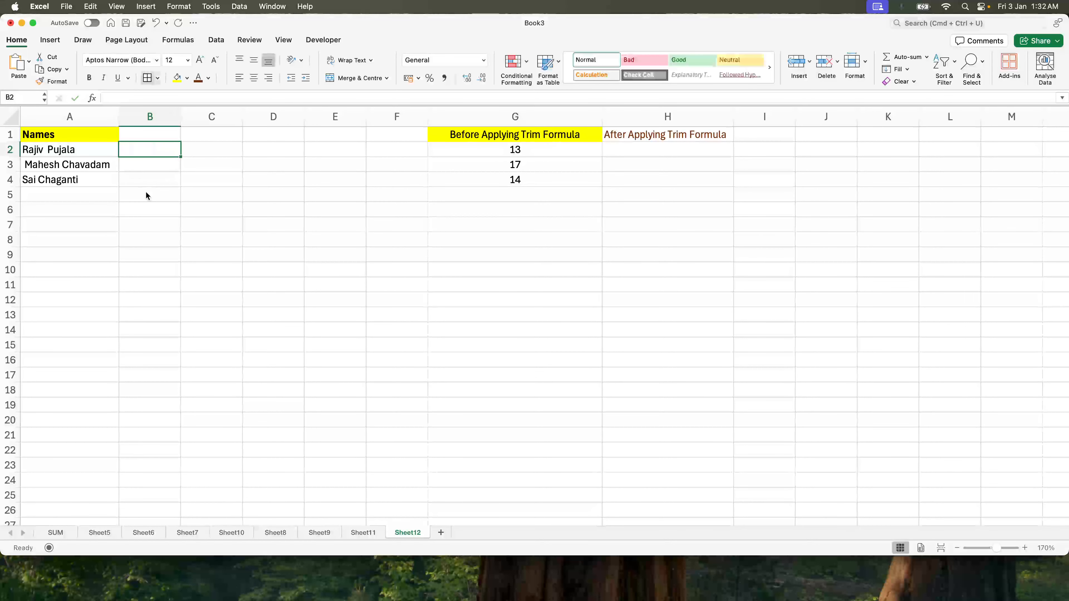
{"action": "type", "text": "=clea"}
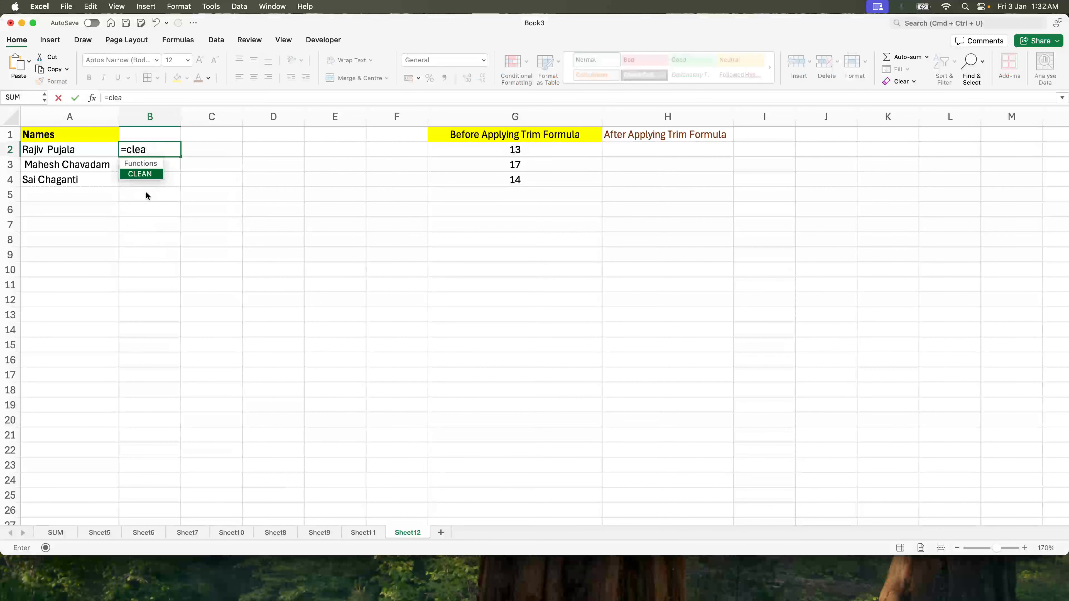
{"action": "type", "text": "n(trim"}
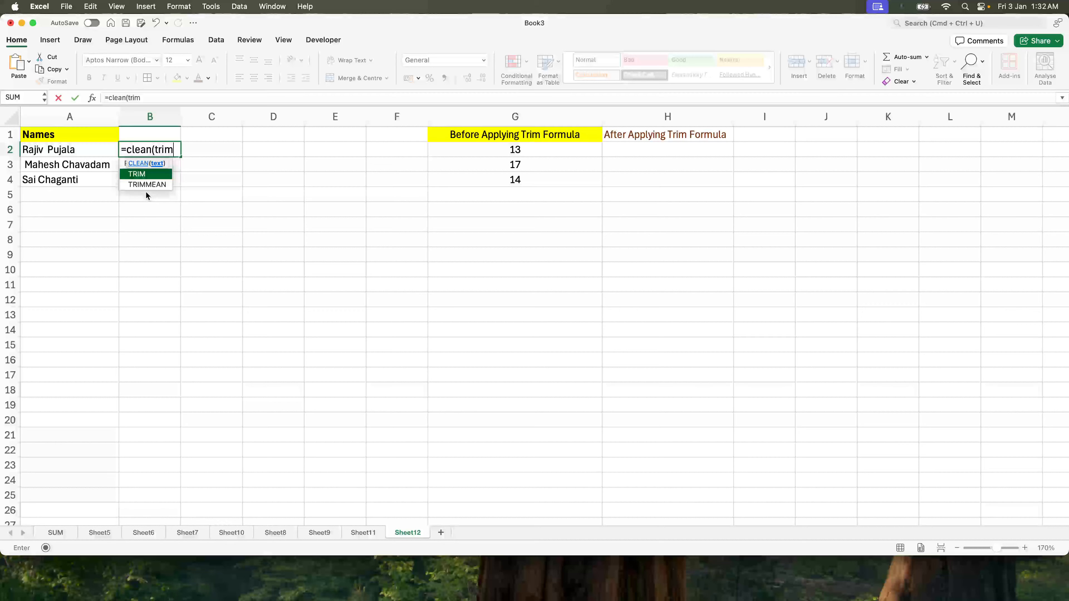
{"action": "type", "text": "(A2))"}
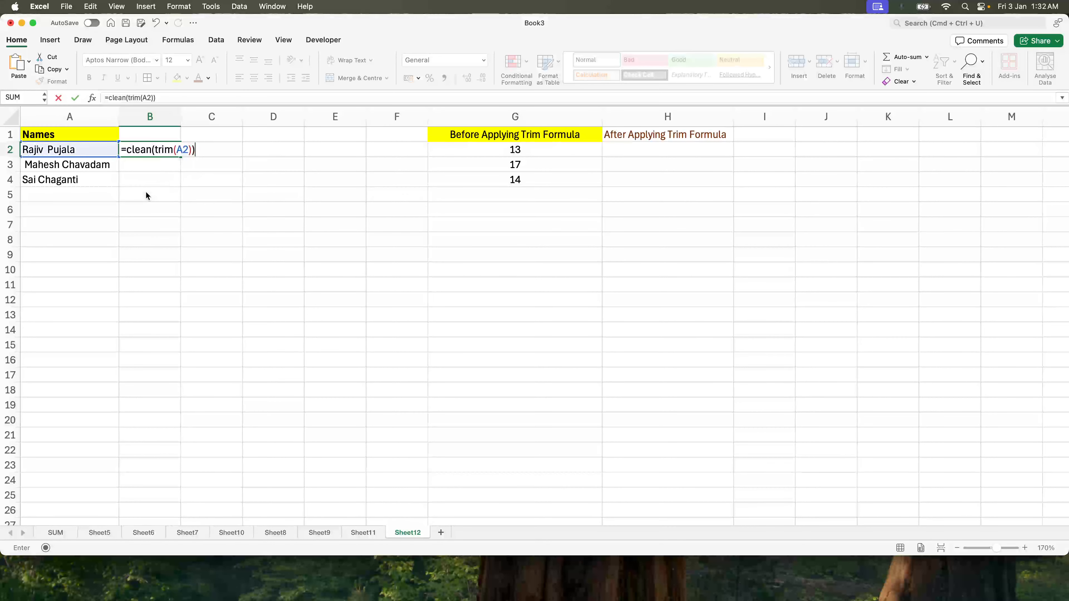
{"action": "key", "text": "super+Return"}
{"action": "key", "text": "shift+Down"}
{"action": "key", "text": "shift+Down"}
{"action": "key", "text": "super+d"}
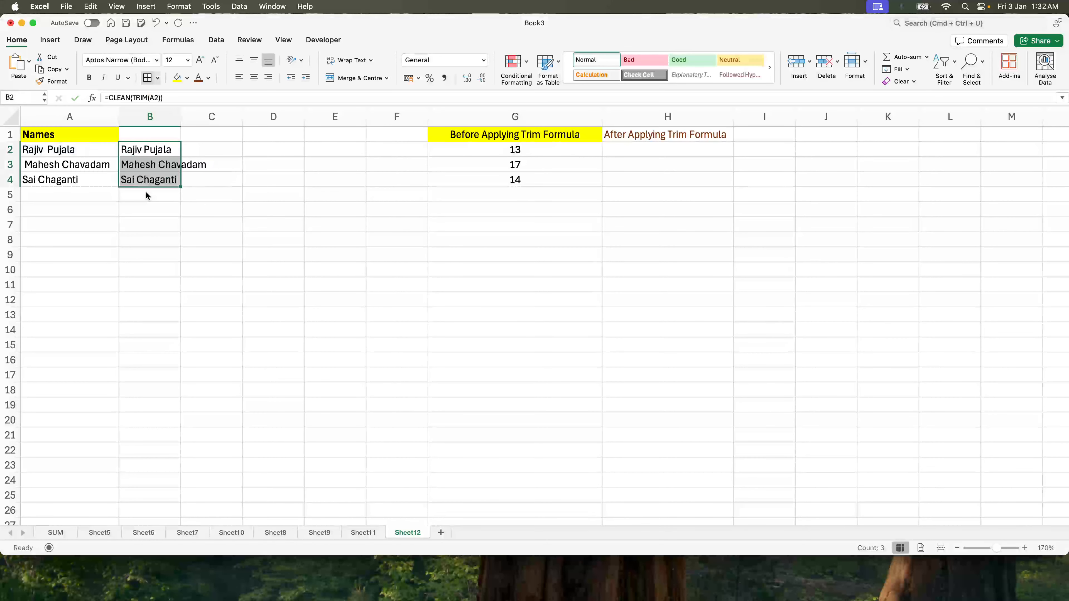
Step: Wrap the B2 formula in IFERROR with an empty-string fallback and fill it down through B4
{"action": "left_click", "coordinate": [108, 97]}
{"action": "type", "text": "iferror("}
{"action": "left_click", "coordinate": [207, 96]}
{"action": "type", "text": ",\"\")"}
{"action": "key", "text": "Return"}
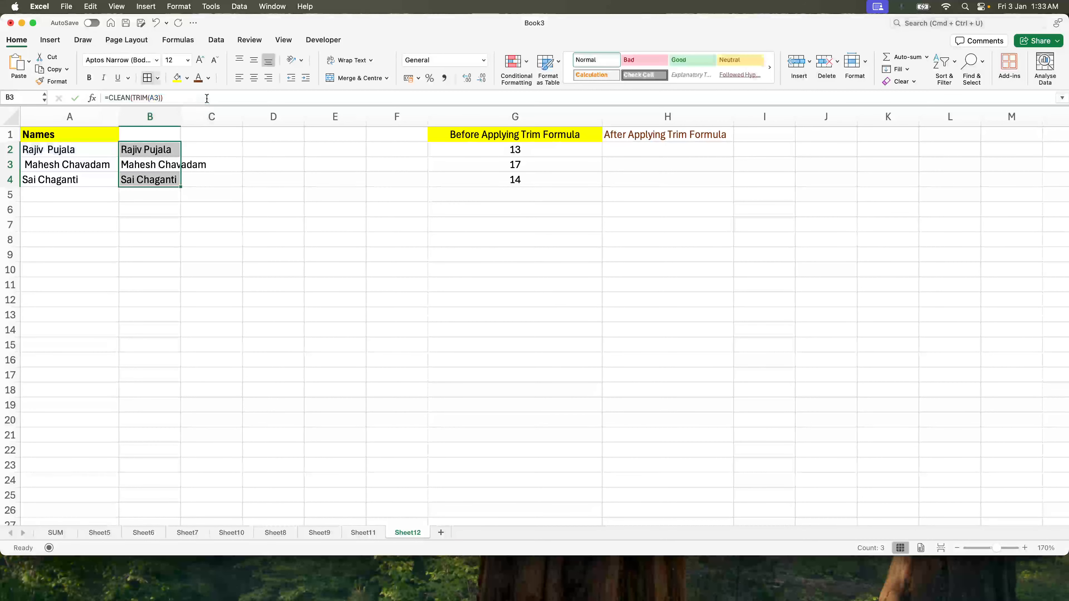
{"action": "key", "text": "Up"}
{"action": "key", "text": "shift+Down"}
{"action": "key", "text": "shift+Down"}
{"action": "key", "text": "ctrl+d"}
{"action": "key", "text": "Down"}
{"action": "key", "text": "Up"}
{"action": "left_click", "coordinate": [488, 149]}
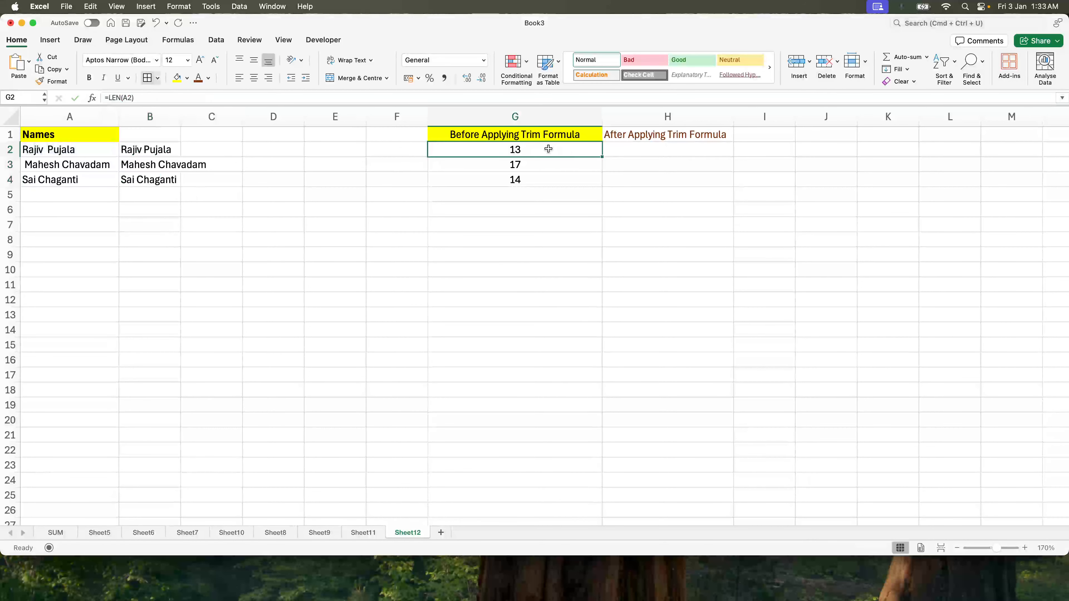
Step: Enter =LEN(B2) in H2 to count the characters of the cleaned name
{"action": "left_click", "coordinate": [156, 154]}
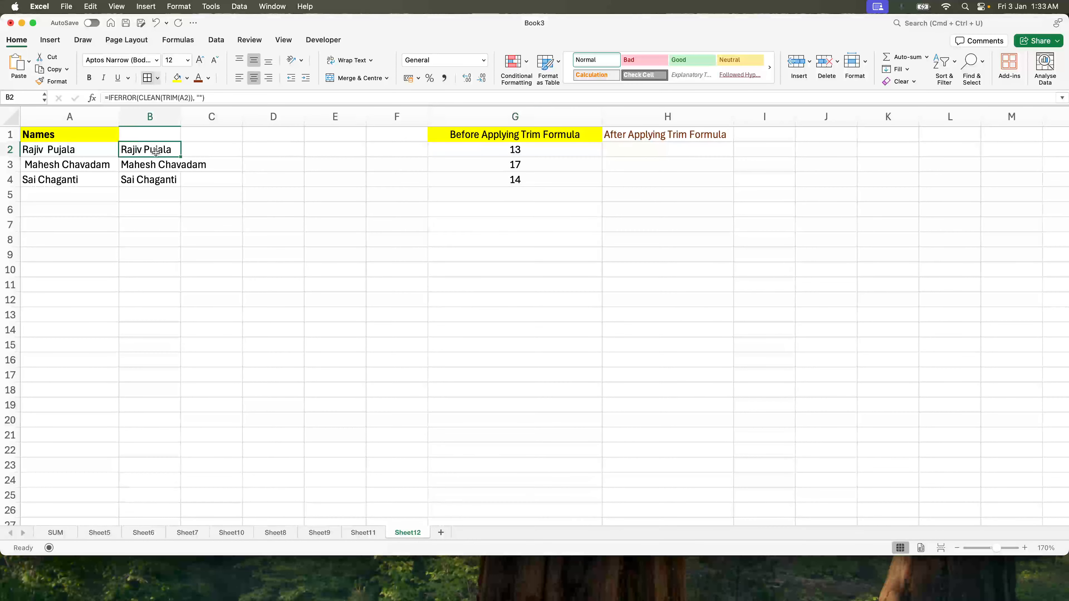
{"action": "left_click", "coordinate": [629, 152]}
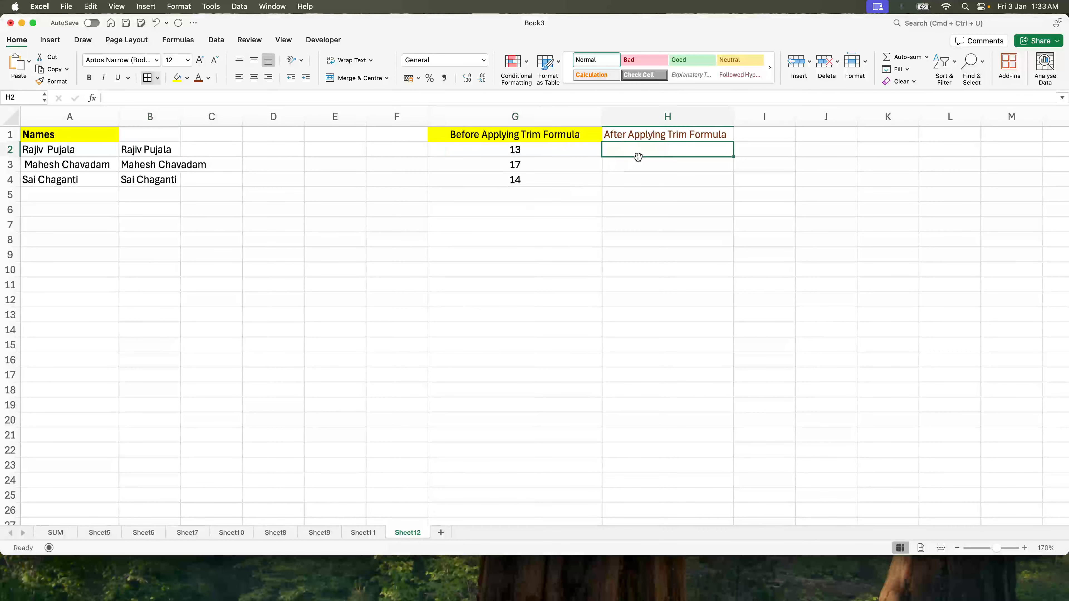
{"action": "type", "text": "=len("}
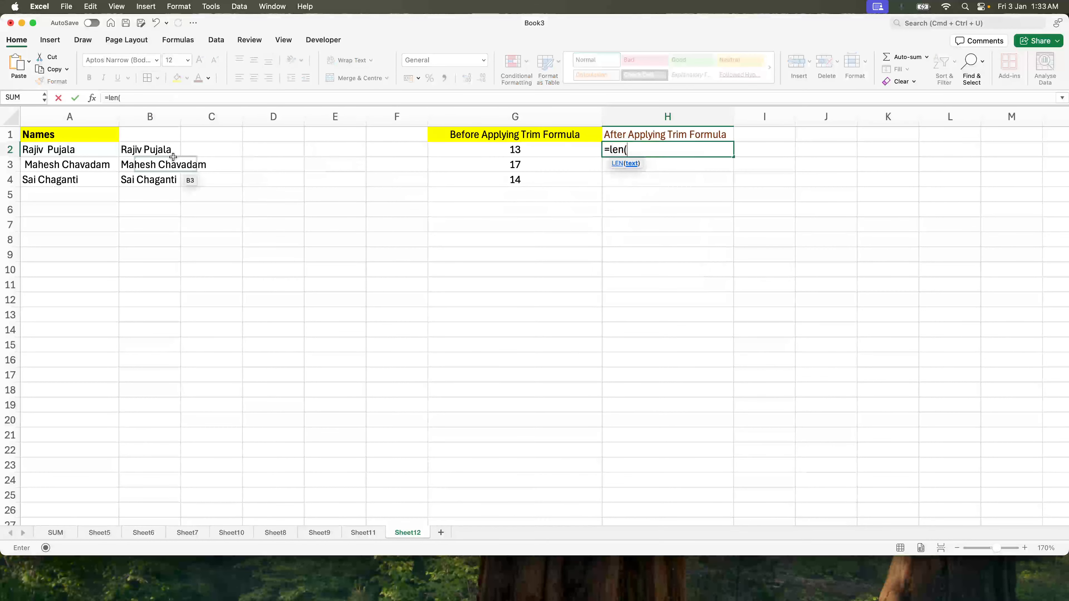
{"action": "left_click", "coordinate": [155, 150]}
{"action": "type", "text": ")"}
{"action": "key", "text": "Return"}
Step: Enter the heading After Applying Formula in B1 and widen column B to fit it
{"action": "left_click", "coordinate": [156, 136]}
{"action": "type", "text": "After Appl"}
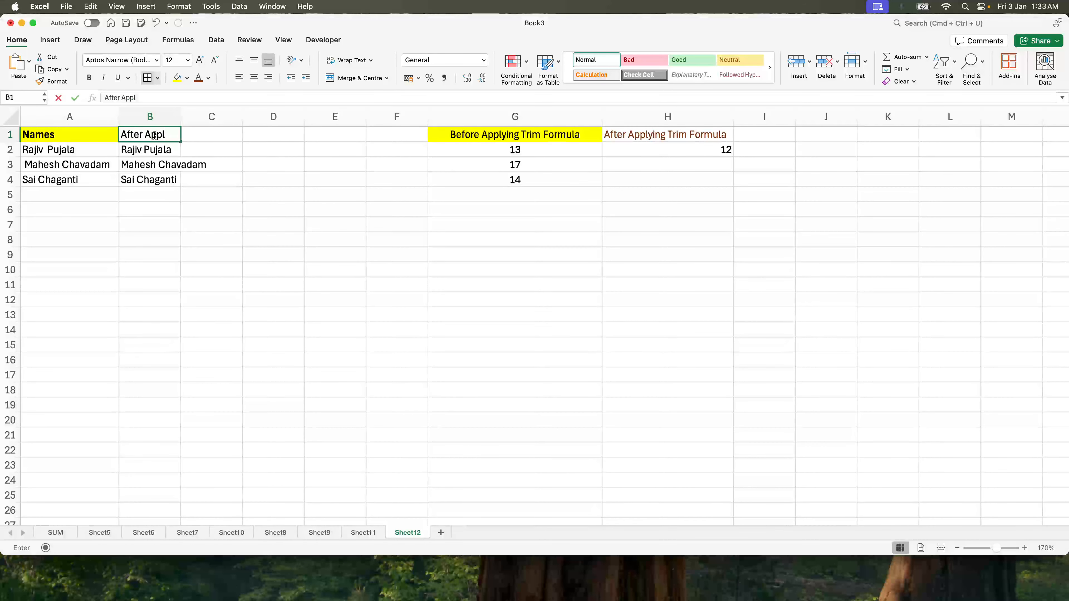
{"action": "type", "text": "ying Formula"}
{"action": "key", "text": "Return"}
{"action": "left_click", "coordinate": [154, 135]}
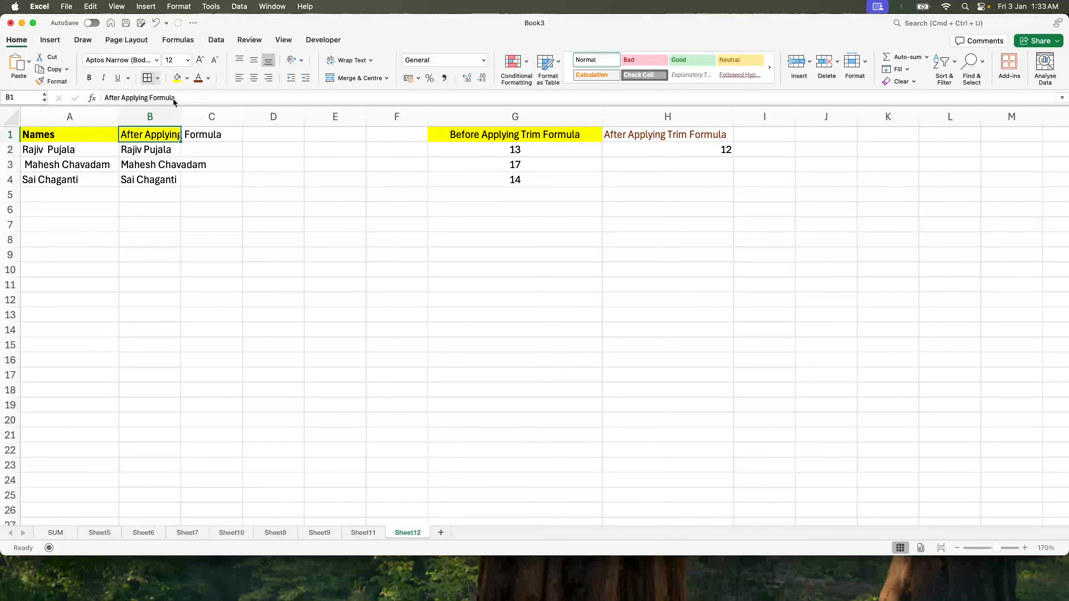
{"action": "left_click_drag", "start_coordinate": [175, 116], "coordinate": [228, 116]}
Step: Fill the H2 length formula down through H4 and compare the lengths with column G
{"action": "left_click", "coordinate": [771, 148]}
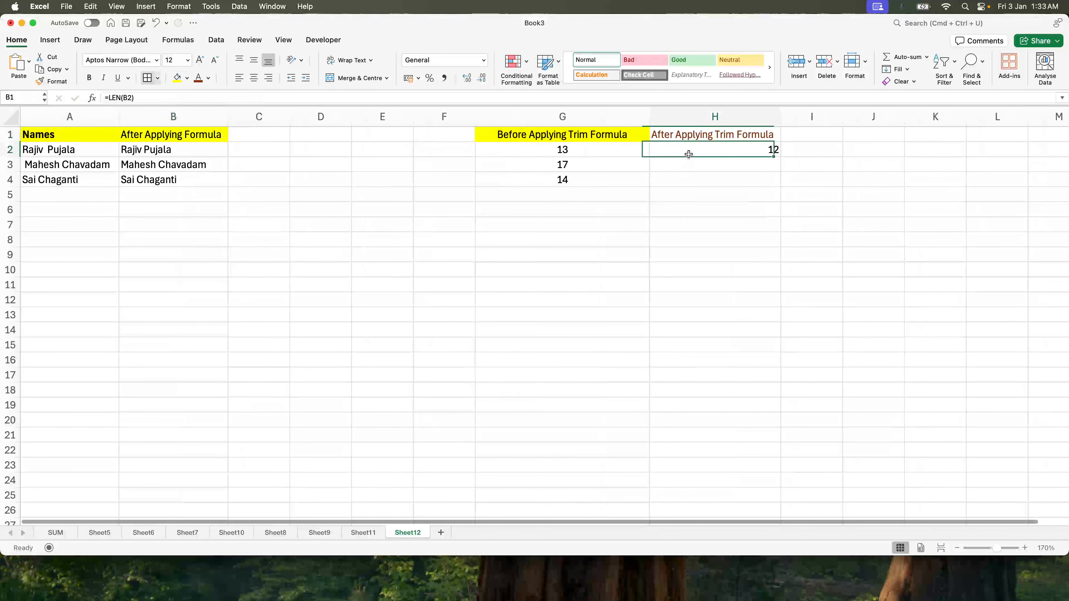
{"action": "left_click_drag", "start_coordinate": [770, 148], "coordinate": [688, 179]}
{"action": "key", "text": "ctrl+d"}
{"action": "left_click", "coordinate": [608, 178]}
{"action": "left_click", "coordinate": [568, 149]}
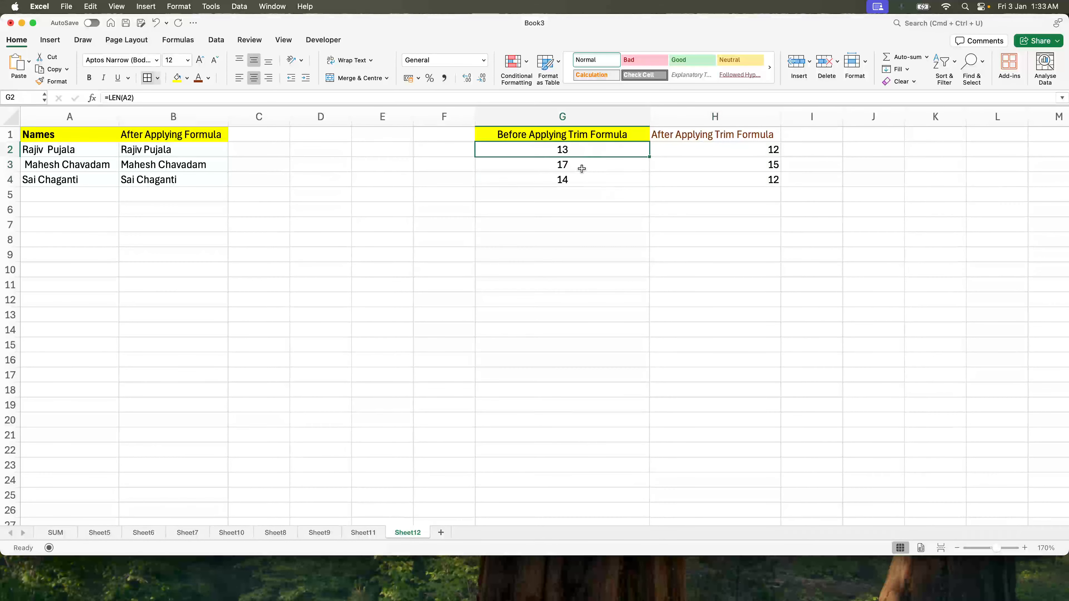
Step: Add the name Joy in A5
{"action": "left_click", "coordinate": [87, 191]}
{"action": "type", "text": "Joy"}
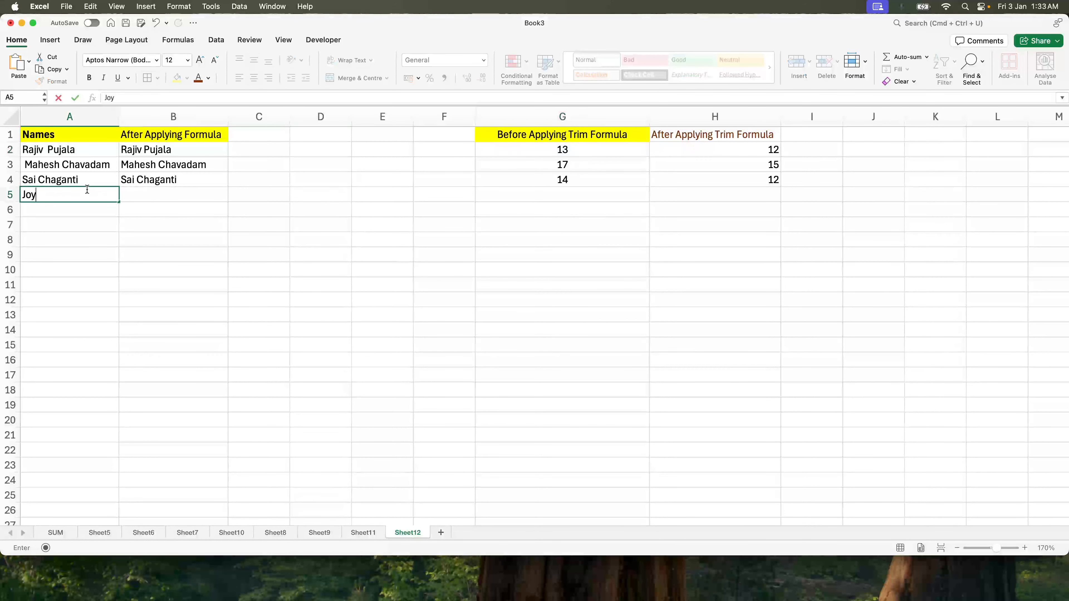
{"action": "key", "text": "Return"}
Step: Fill the IFERROR cleaning formula down into B5
{"action": "key", "text": "Up"}
{"action": "key", "text": "Right"}
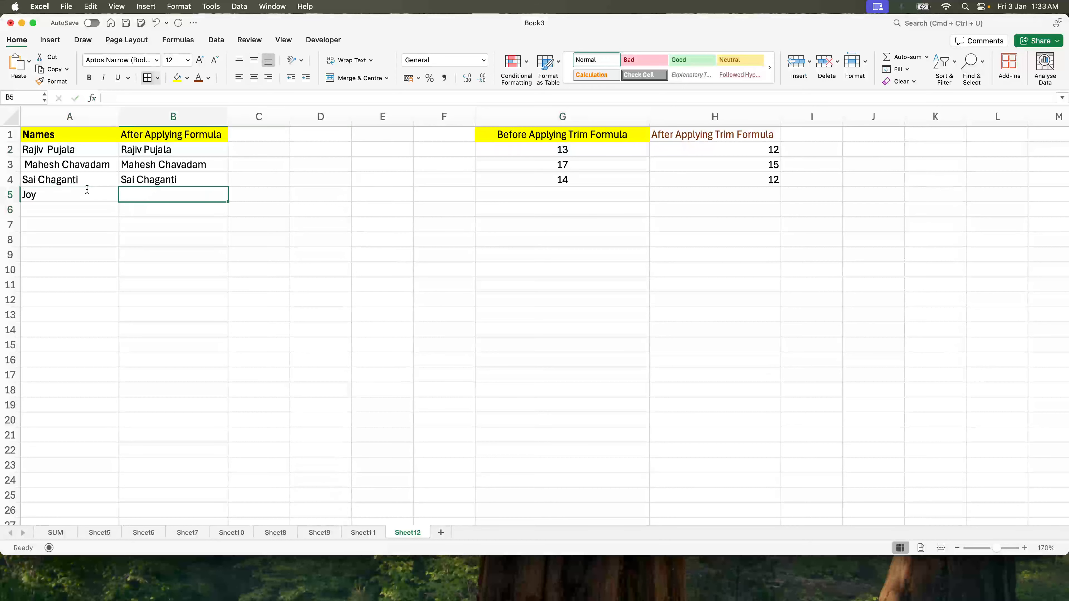
{"action": "key", "text": "ctrl+d"}
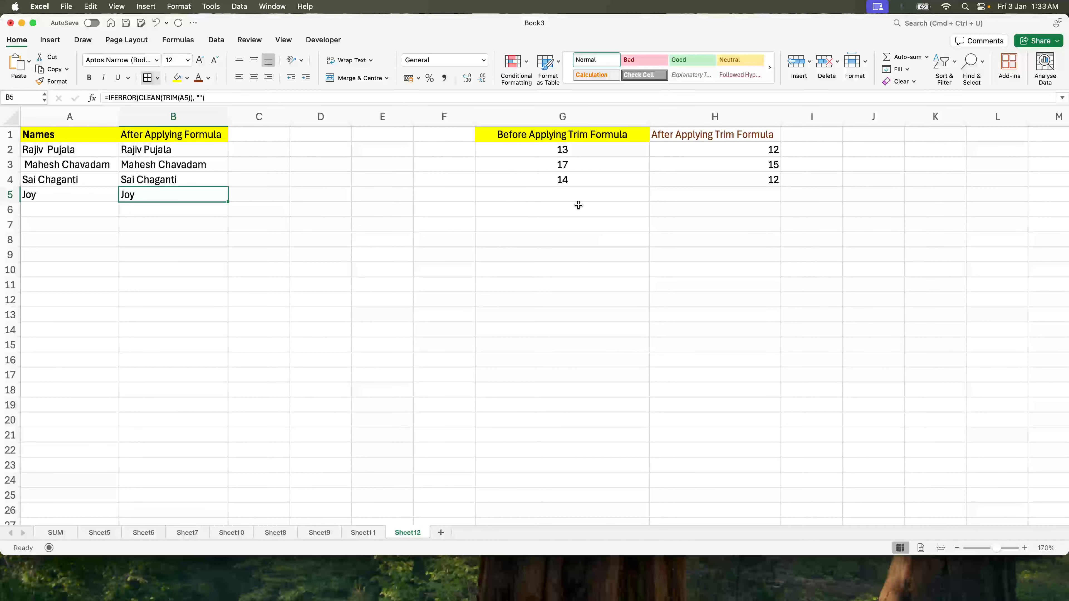
Step: Fill the length formulas in G4 and H4 down into row 5 and compare the results
{"action": "left_click", "coordinate": [573, 193]}
{"action": "key", "text": "shift+Right"}
{"action": "key", "text": "ctrl+d"}
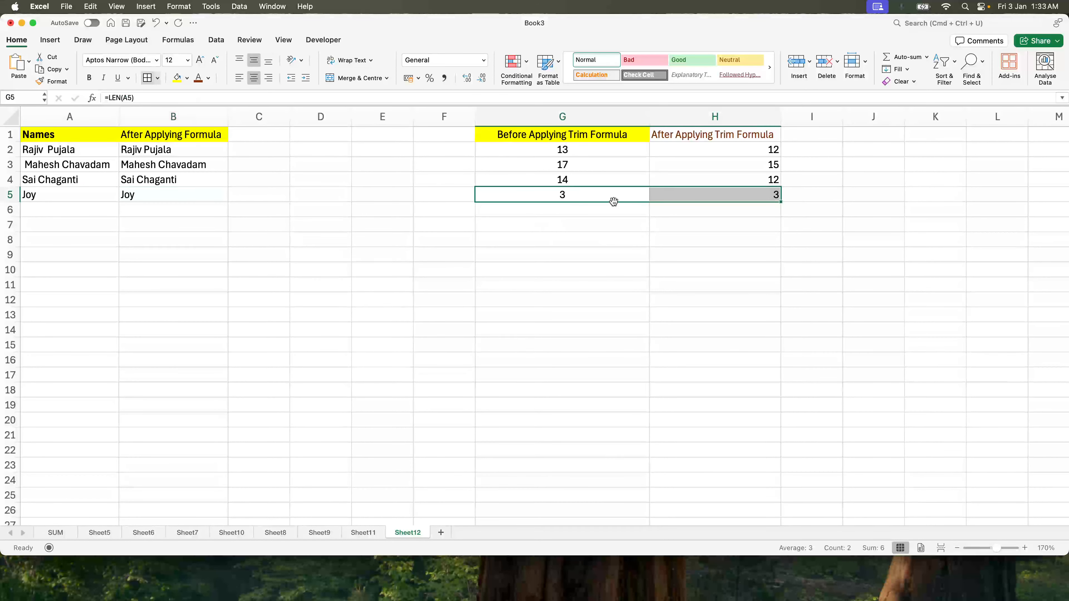
{"action": "left_click", "coordinate": [582, 195]}
{"action": "left_click", "coordinate": [727, 198]}
{"action": "left_click", "coordinate": [578, 174]}
{"action": "left_click_drag", "start_coordinate": [578, 172], "coordinate": [689, 176]}
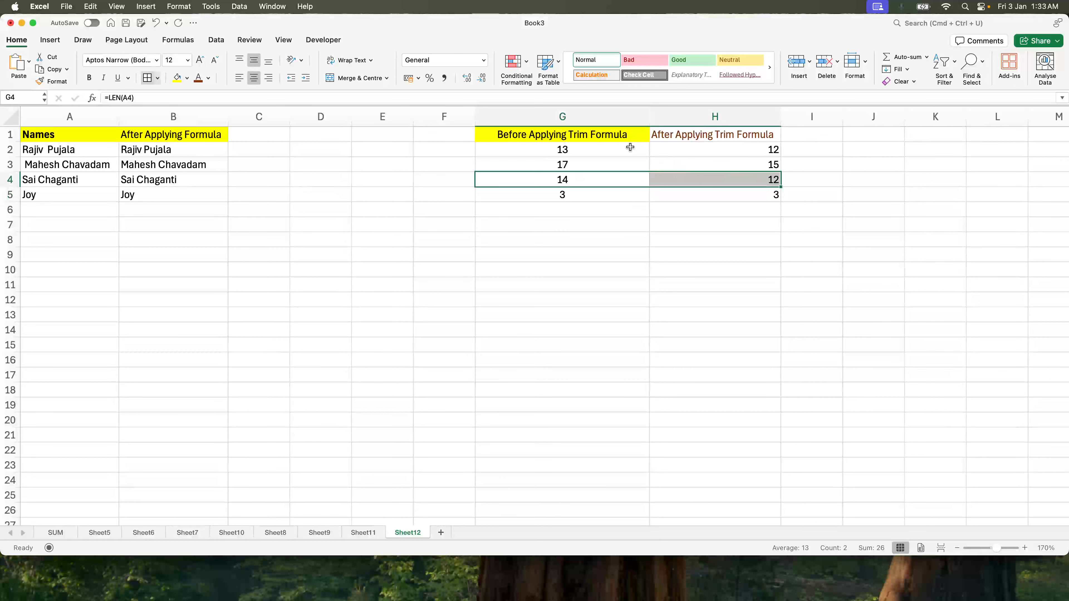
{"action": "left_click", "coordinate": [535, 252]}
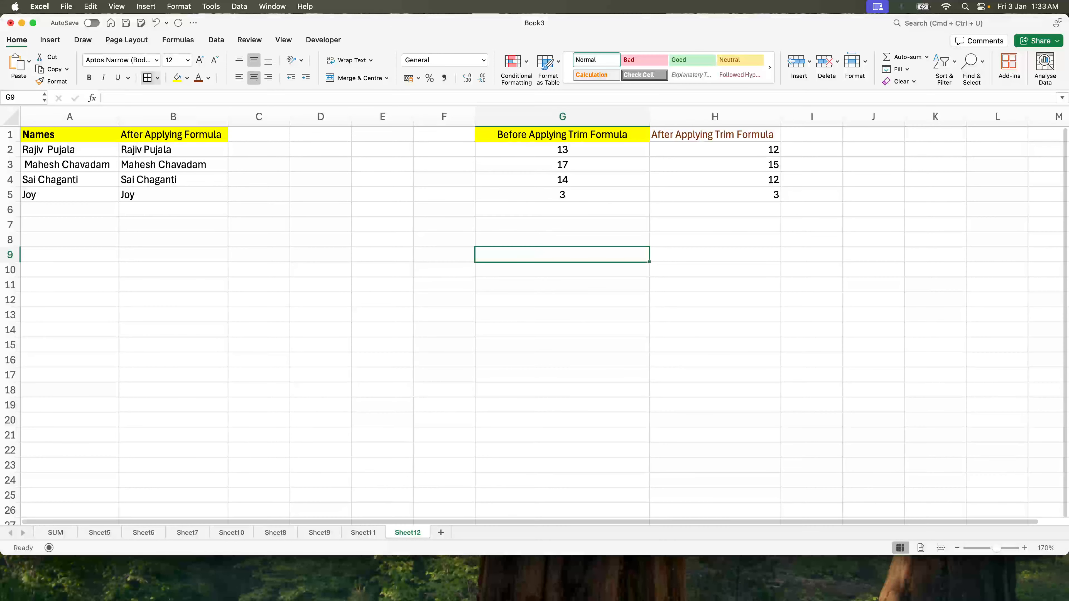